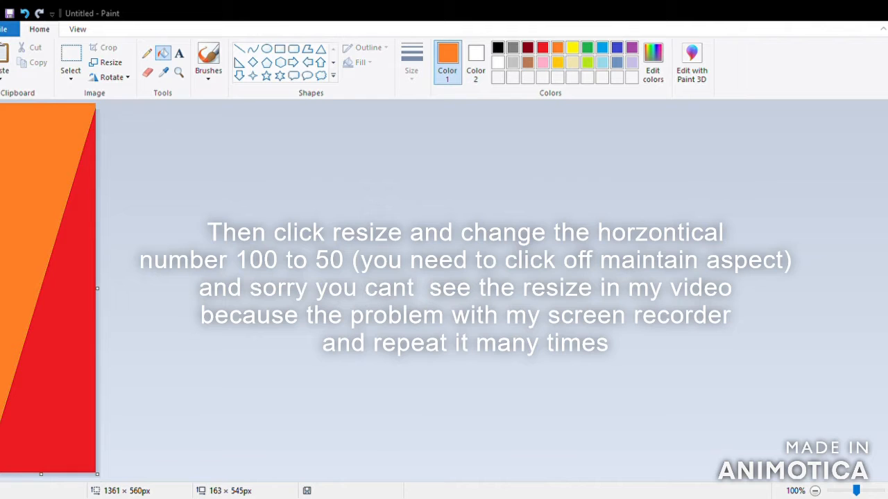
# Step: Resize the image horizontally to 50 percent several times in a row, with aspect ratio unlocked
pyautogui.click(84, 319)
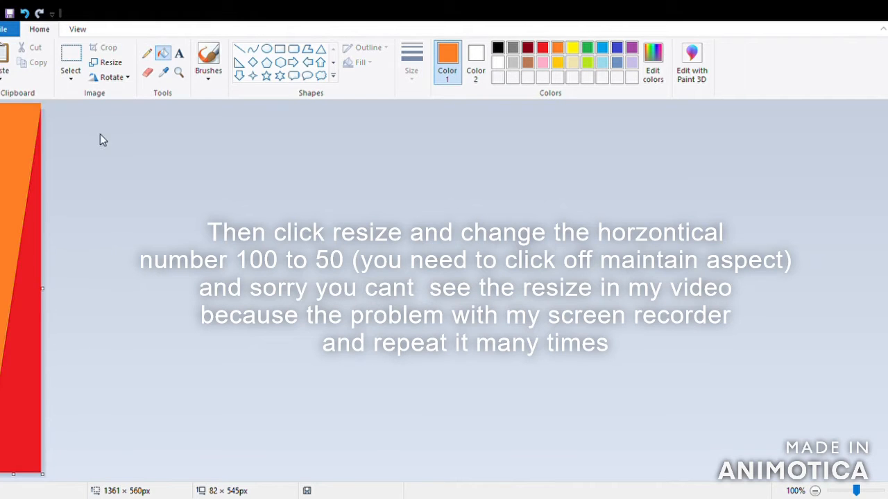
pyautogui.click(111, 64)
pyautogui.click(92, 320)
pyautogui.click(117, 65)
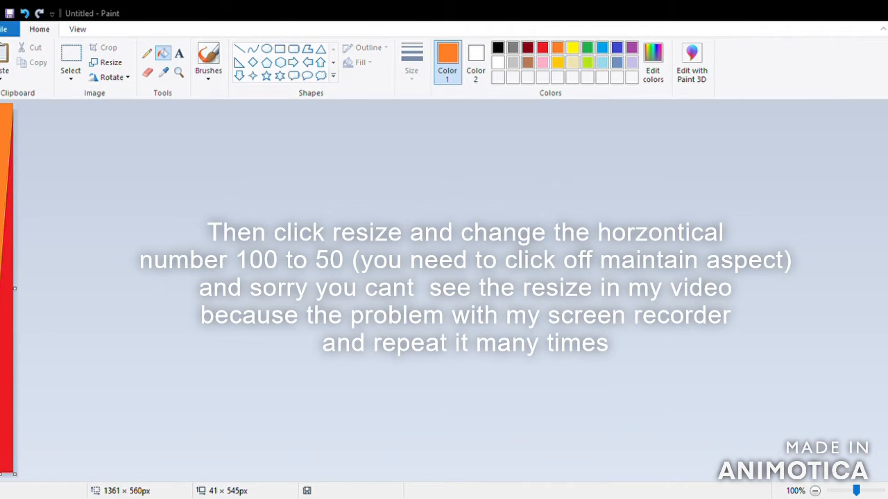
pyautogui.click(69, 288)
pyautogui.click(111, 62)
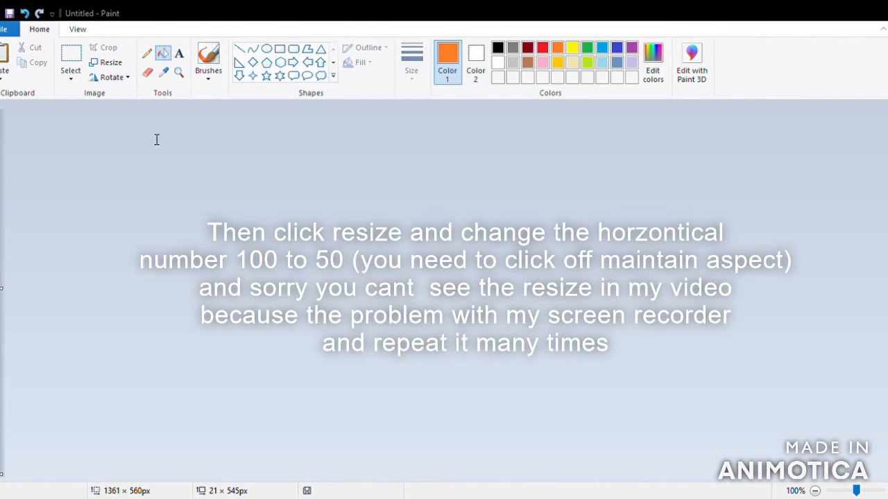
pyautogui.press('Return')
pyautogui.click(98, 66)
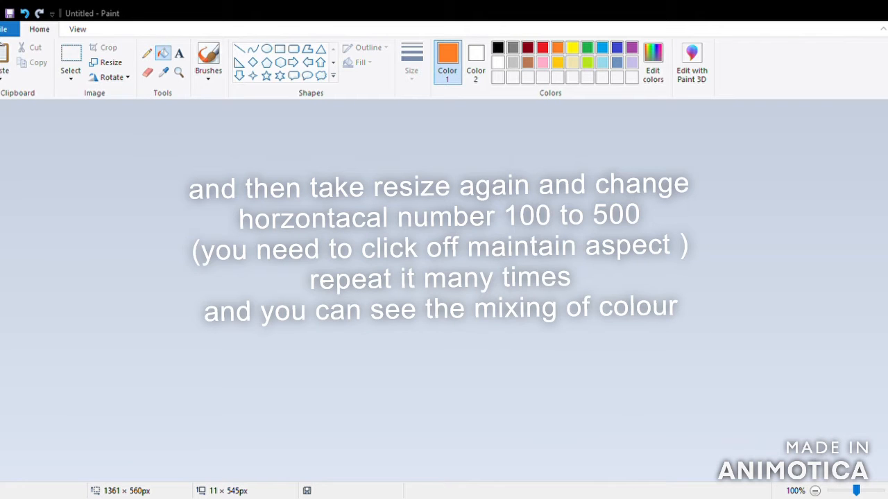
pyautogui.press('Return')
# Step: Resize the image horizontally to 500 percent several times in a row, with aspect ratio unlocked
pyautogui.click(68, 313)
pyautogui.click(80, 315)
pyautogui.click(87, 312)
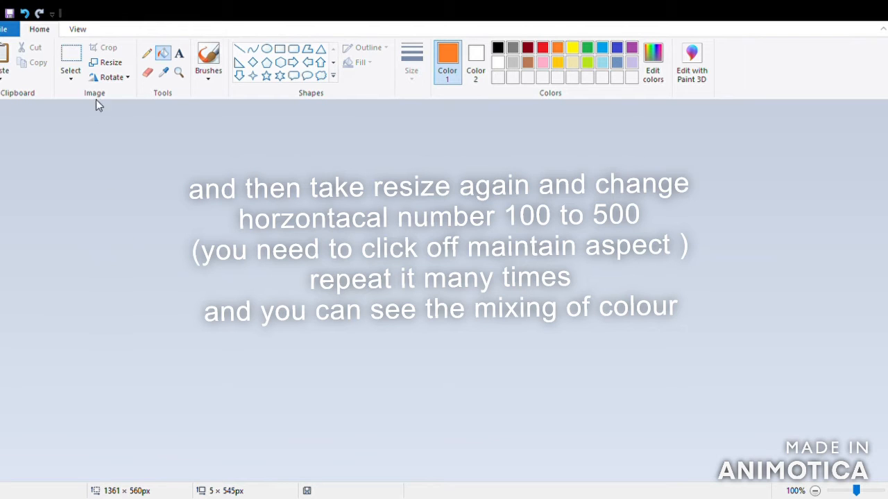
pyautogui.click(88, 64)
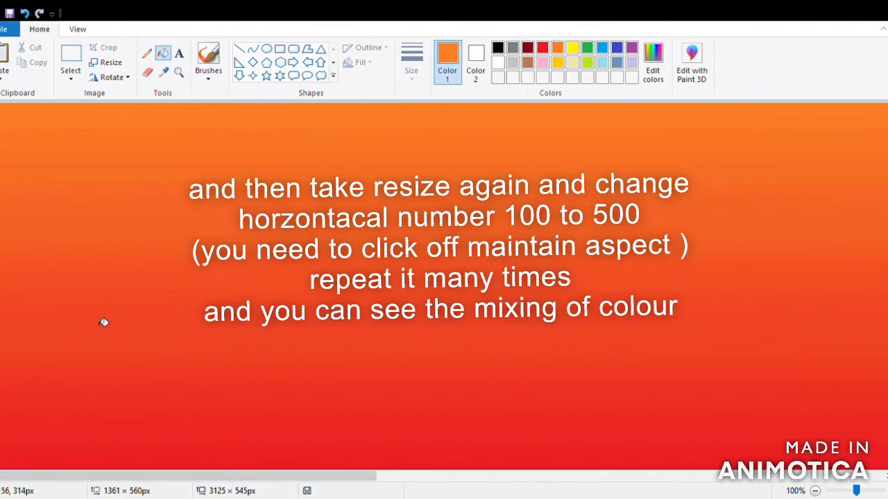
# Step: Narrow the stretched canvas by pulling its right edge inward to about 1500 px wide
pyautogui.click(399, 477)
pyautogui.moveTo(400, 477); pyautogui.dragTo(819, 479)
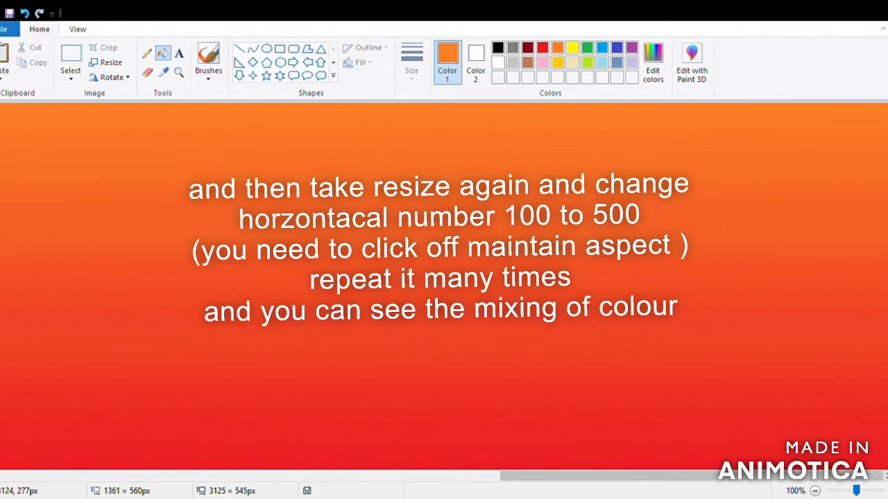
pyautogui.moveTo(887, 288); pyautogui.dragTo(0, 291)
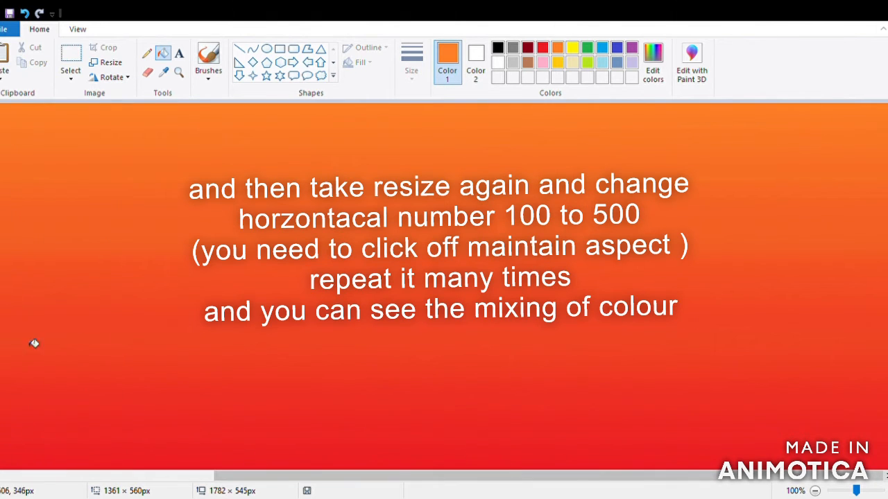
pyautogui.moveTo(885, 282); pyautogui.dragTo(706, 306)
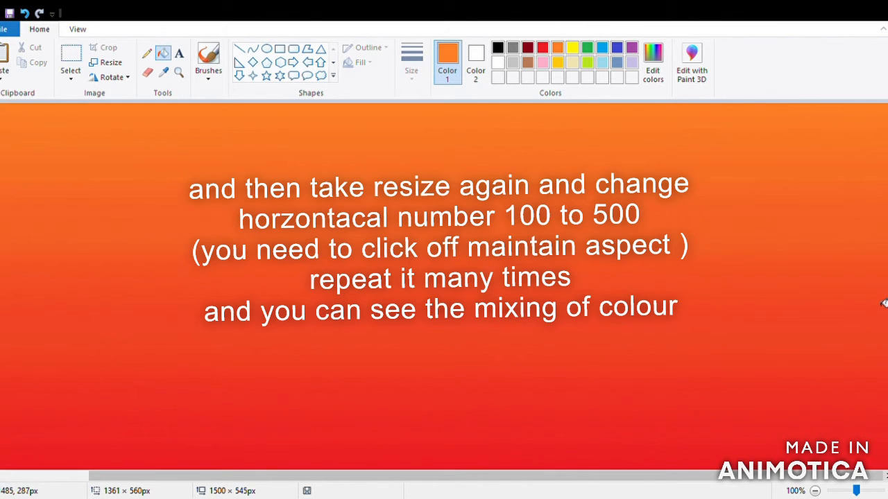
pyautogui.moveTo(885, 286); pyautogui.dragTo(771, 313)
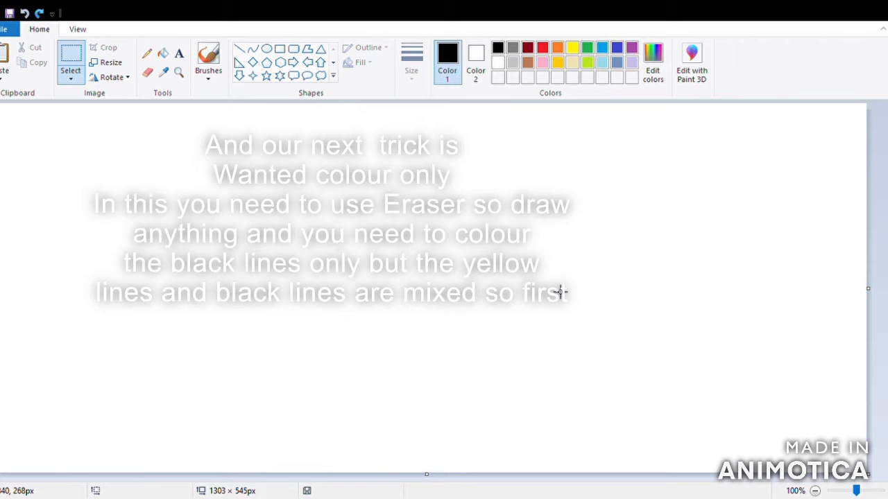
# Step: Draw a black circle about 225 × 200 px in the middle of the blank canvas with the Oval shape
pyautogui.click(252, 49)
pyautogui.click(267, 50)
pyautogui.moveTo(295, 136); pyautogui.dragTo(491, 311)
pyautogui.click(558, 218)
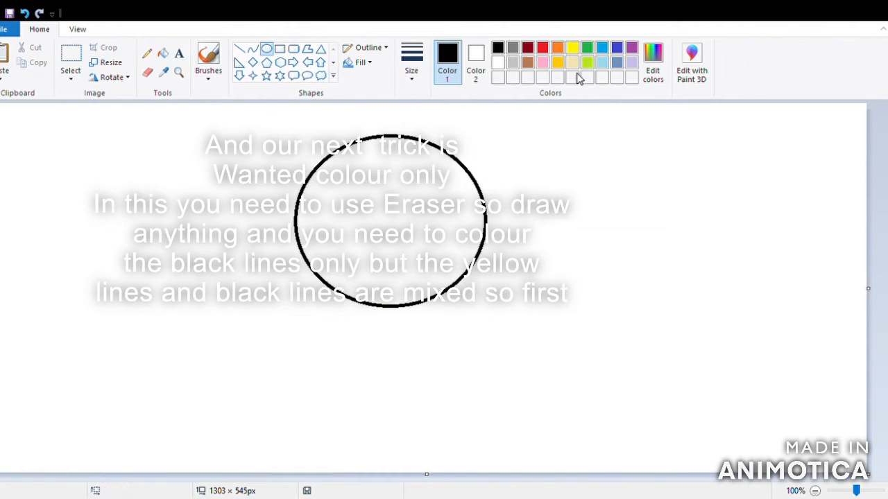
# Step: Draw a second overlapping oval about 323 × 290 px below-right of the circle and recolour it yellow
pyautogui.click(573, 48)
pyautogui.moveTo(541, 186); pyautogui.dragTo(322, 381)
pyautogui.click(497, 49)
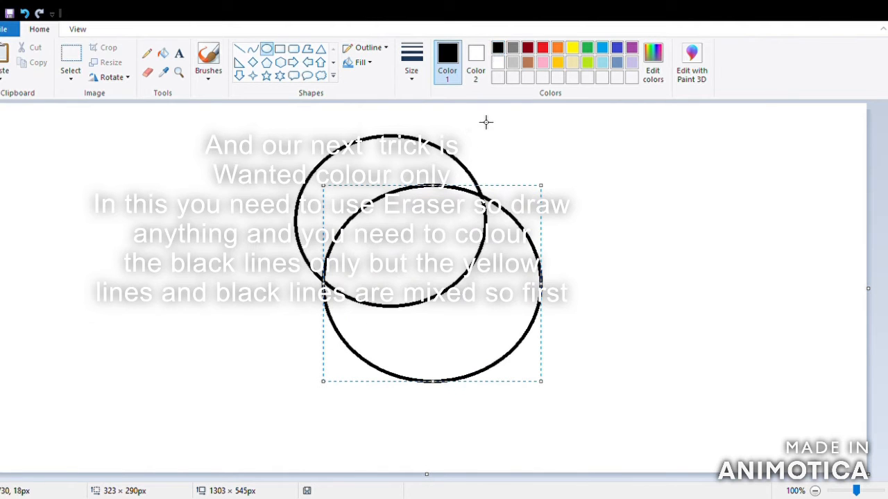
pyautogui.click(570, 48)
pyautogui.click(561, 162)
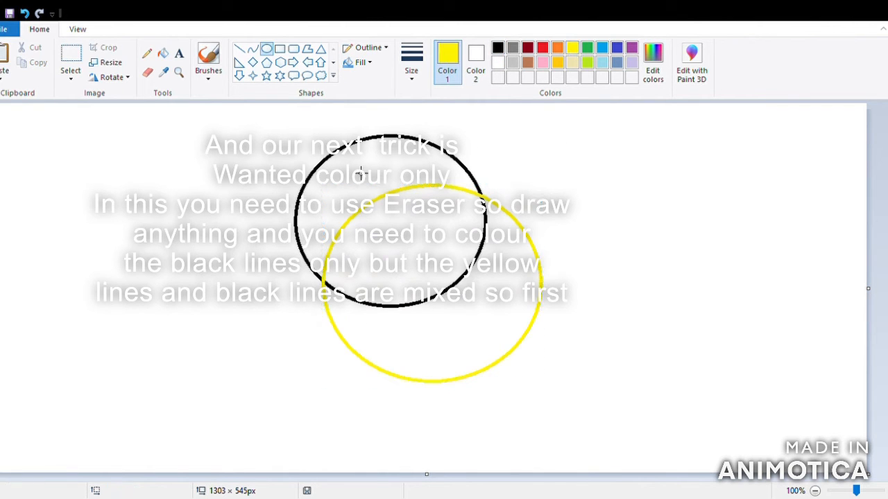
# Step: Draw two more overlapping yellow circles, one to the left and one above-right of the black circle
pyautogui.moveTo(266, 151); pyautogui.dragTo(463, 357)
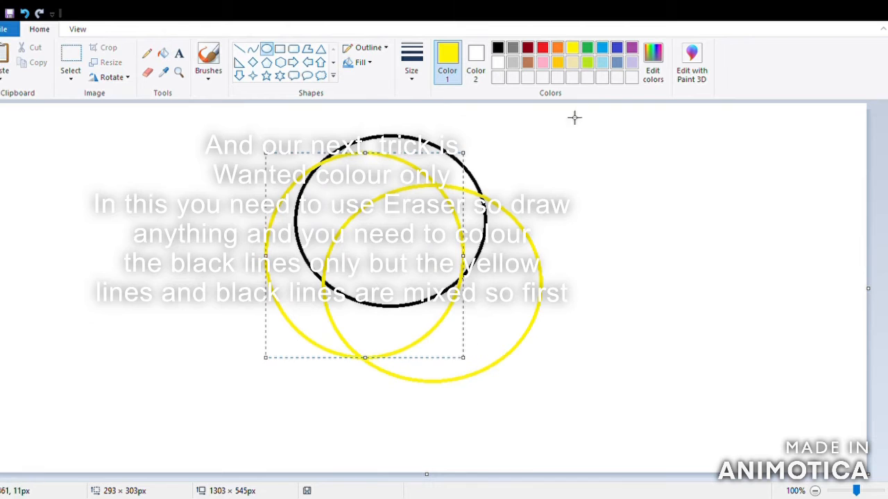
pyautogui.moveTo(527, 129); pyautogui.dragTo(392, 280)
pyautogui.click(691, 253)
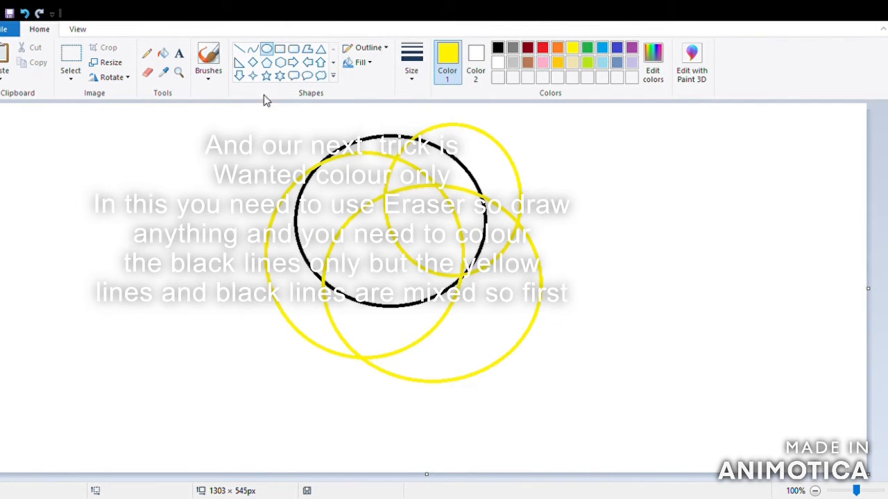
# Step: Fill all the regions inside the overlapping circles with red using the Fill tool
pyautogui.click(163, 55)
pyautogui.click(542, 47)
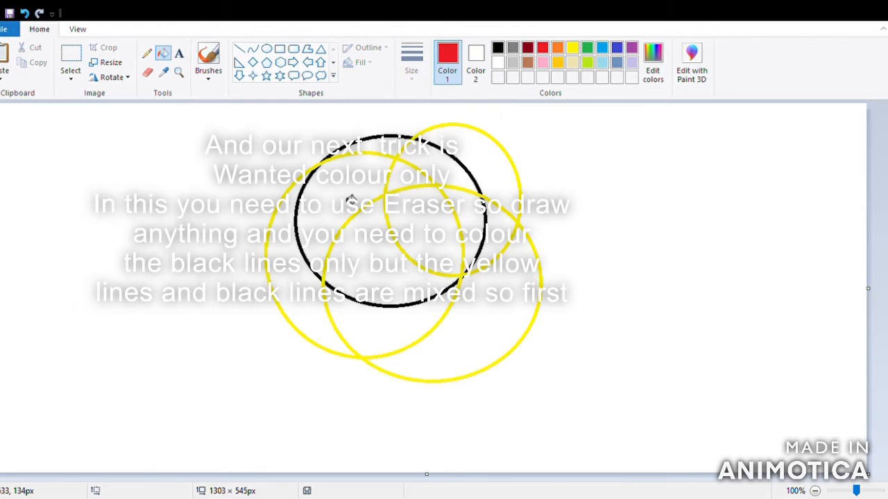
pyautogui.click(350, 199)
pyautogui.click(382, 273)
pyautogui.click(432, 241)
pyautogui.click(405, 184)
pyautogui.click(438, 180)
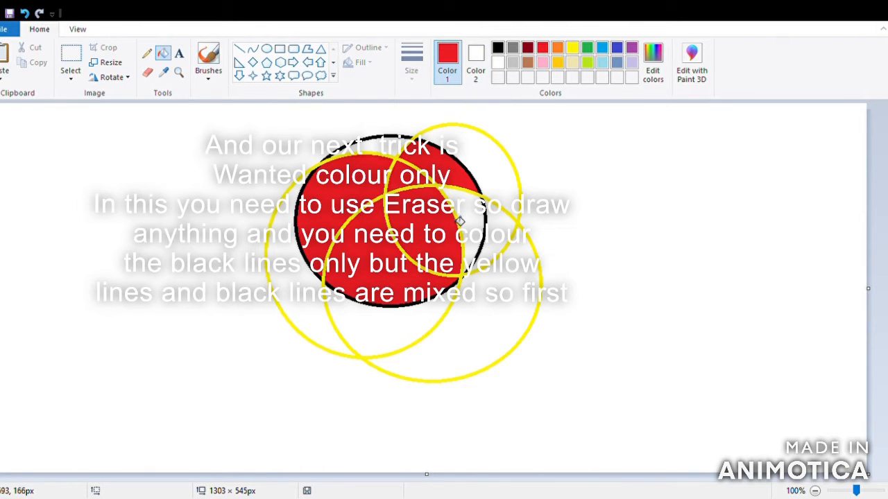
pyautogui.click(462, 221)
pyautogui.click(496, 165)
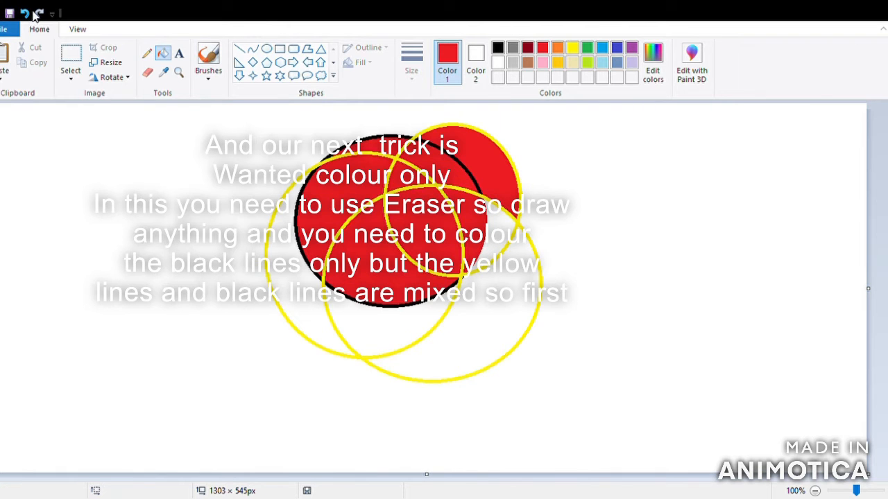
pyautogui.click(492, 279)
pyautogui.click(350, 317)
pyautogui.click(298, 298)
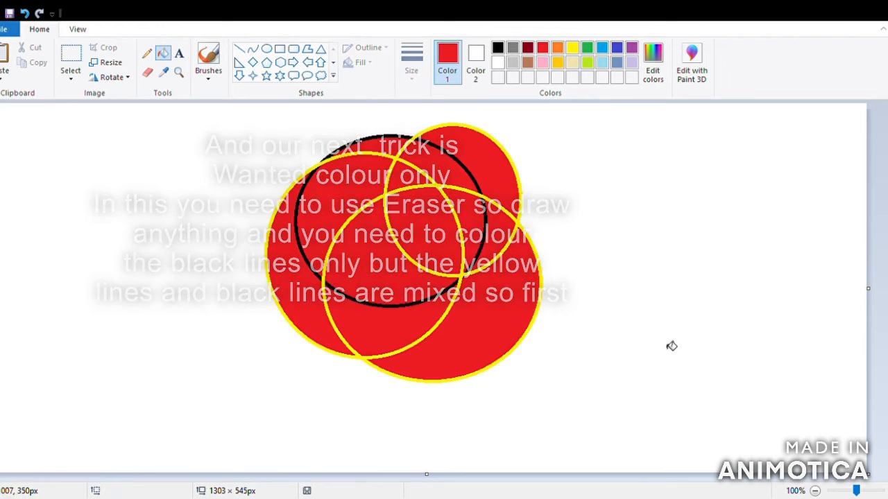
# Step: Pick the Eraser, set Color 1 to black and Color 2 to blue
pyautogui.click(147, 72)
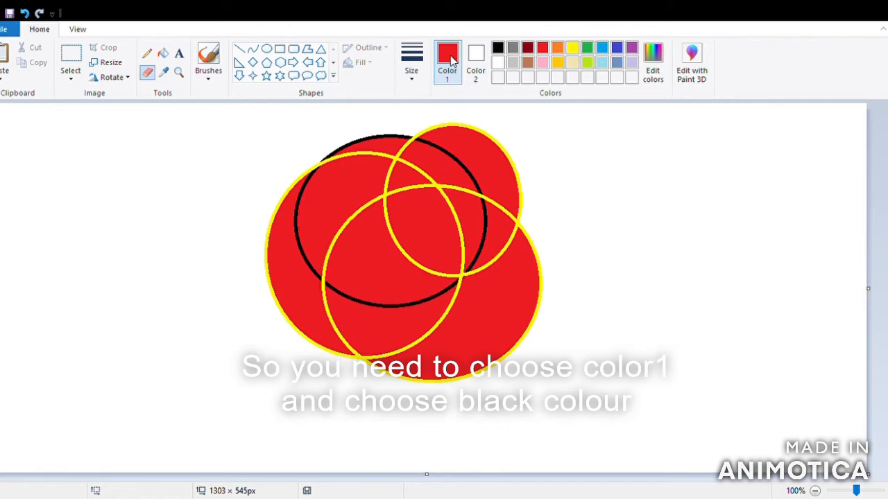
pyautogui.click(502, 47)
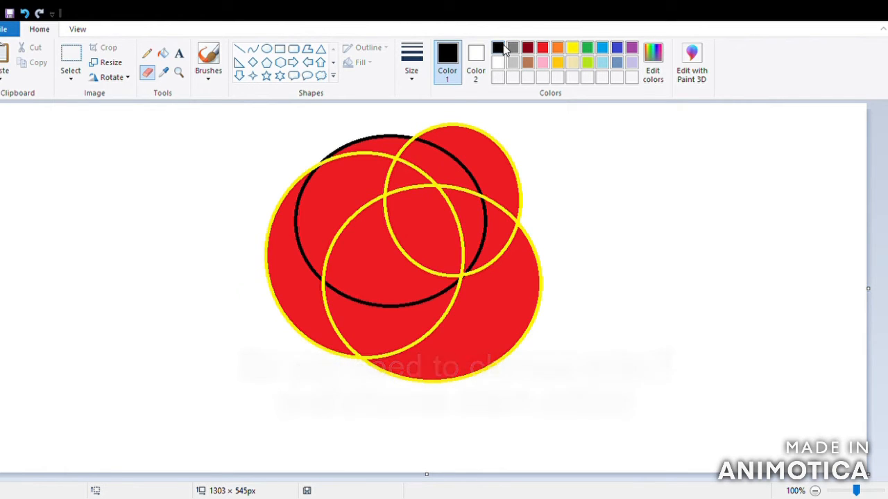
pyautogui.click(478, 64)
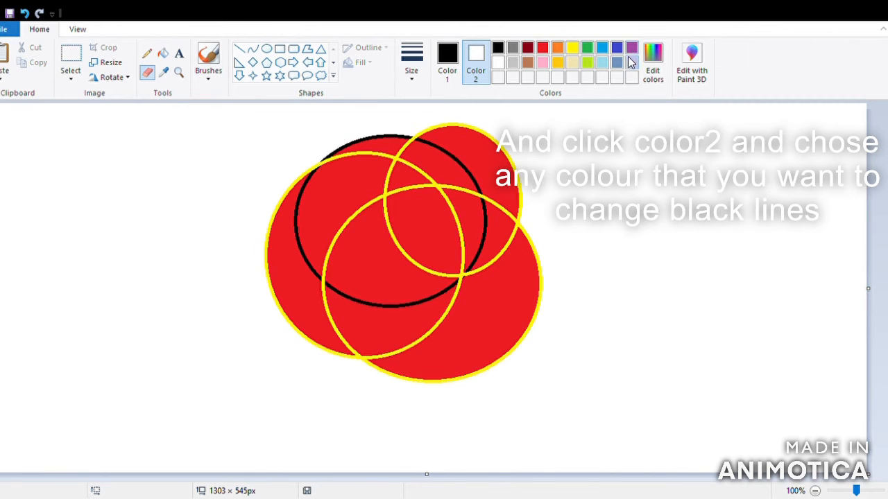
pyautogui.click(600, 50)
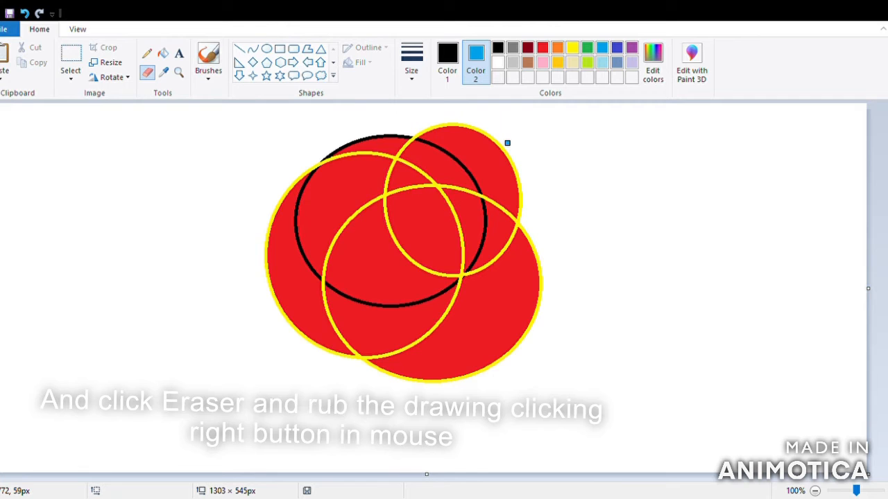
# Step: Enlarge the eraser and rub over the drawing with the colour-replace eraser to turn only the black lines blue
pyautogui.hotkey('ctrl', '+')
pyautogui.moveTo(478, 181)
pyautogui.mouseDown()
pyautogui.moveTo(402, 143)
pyautogui.moveTo(297, 202)
pyautogui.moveTo(245, 310)
pyautogui.moveTo(448, 295)
pyautogui.moveTo(367, 343)
pyautogui.moveTo(363, 311)
pyautogui.moveTo(348, 312)
pyautogui.mouseUp()
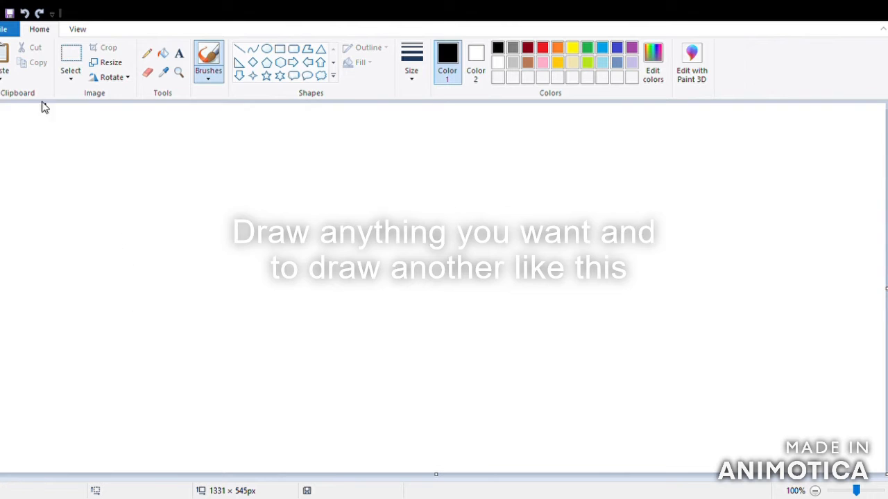
# Step: On a blank canvas, draw a large black ellipse and a curved line crossing through it
pyautogui.click(266, 48)
pyautogui.moveTo(307, 180)
pyautogui.mouseDown()
pyautogui.moveTo(414, 329)
pyautogui.moveTo(593, 416)
pyautogui.mouseUp()
pyautogui.click(252, 48)
pyautogui.moveTo(260, 240)
pyautogui.mouseDown()
pyautogui.moveTo(652, 338)
pyautogui.moveTo(736, 323)
pyautogui.mouseUp()
pyautogui.moveTo(426, 283); pyautogui.dragTo(397, 351)
# Step: Draw a tall ellipse about 193 × 397 px overlapping the left part of the first ellipse
pyautogui.click(266, 48)
pyautogui.moveTo(462, 127)
pyautogui.mouseDown()
pyautogui.moveTo(450, 347)
pyautogui.moveTo(332, 395)
pyautogui.mouseUp()
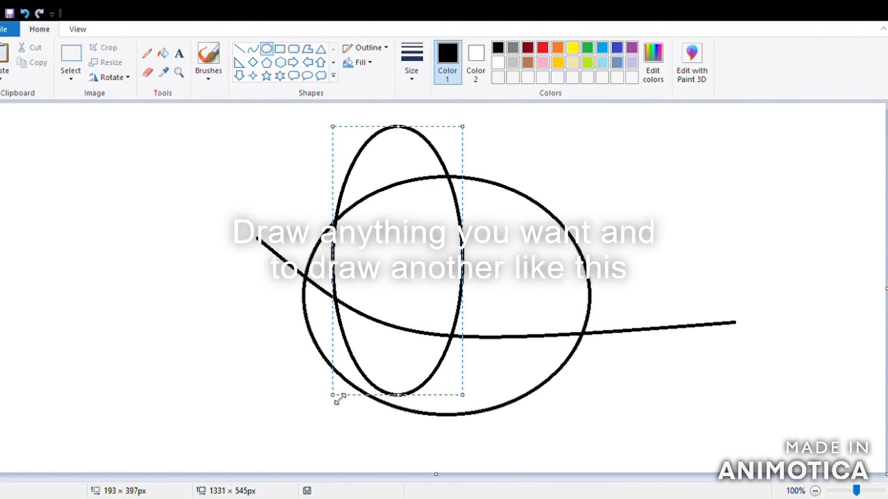
pyautogui.click(553, 315)
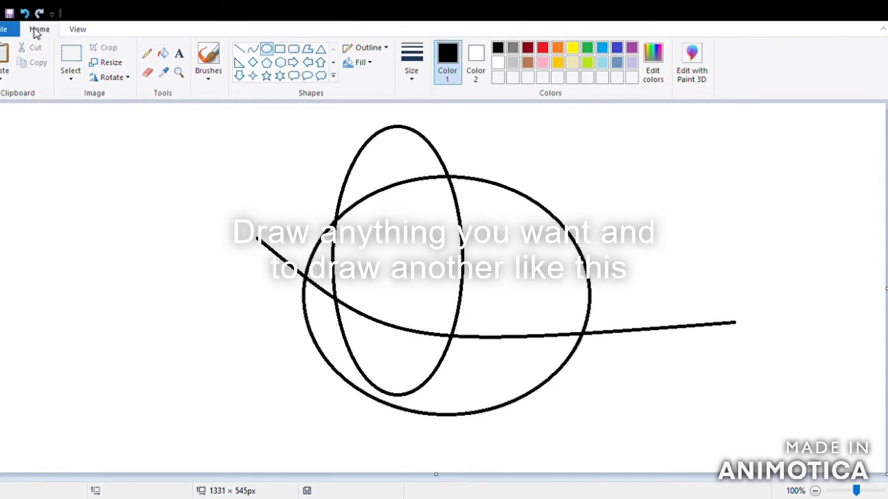
# Step: Fill the central overlap black and the surrounding inner regions orange with the Fill tool
pyautogui.click(163, 55)
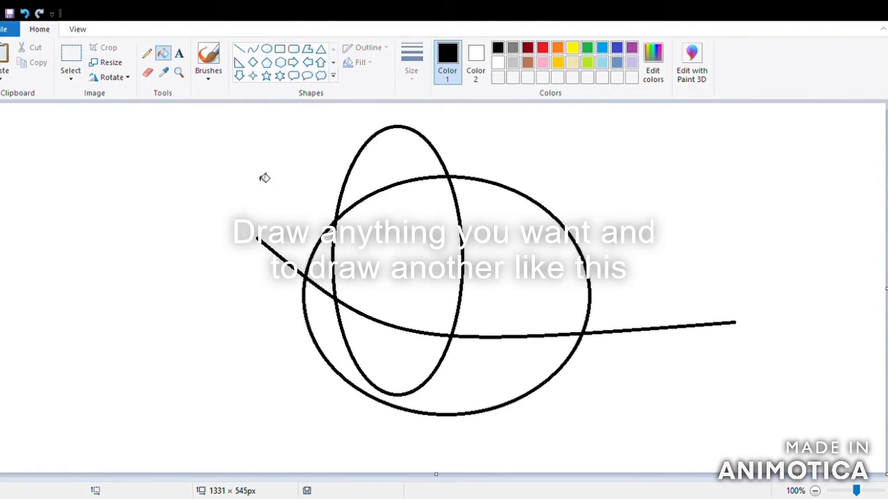
pyautogui.click(403, 260)
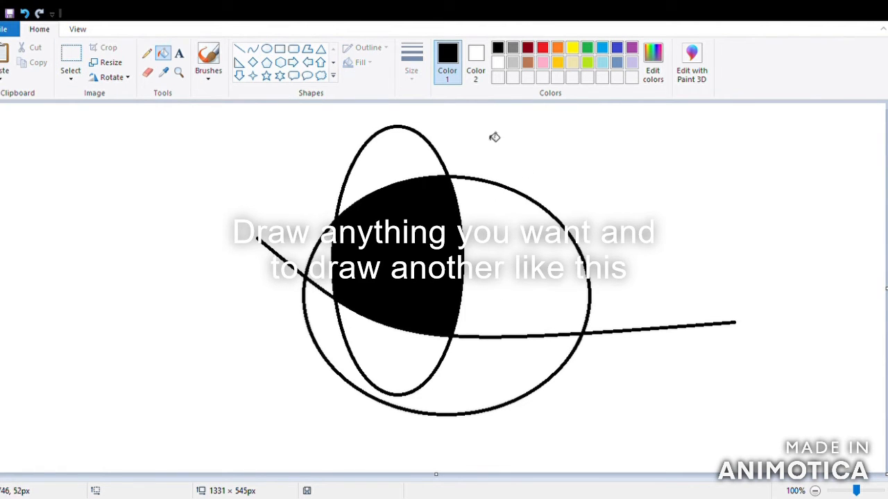
pyautogui.click(556, 50)
pyautogui.click(384, 175)
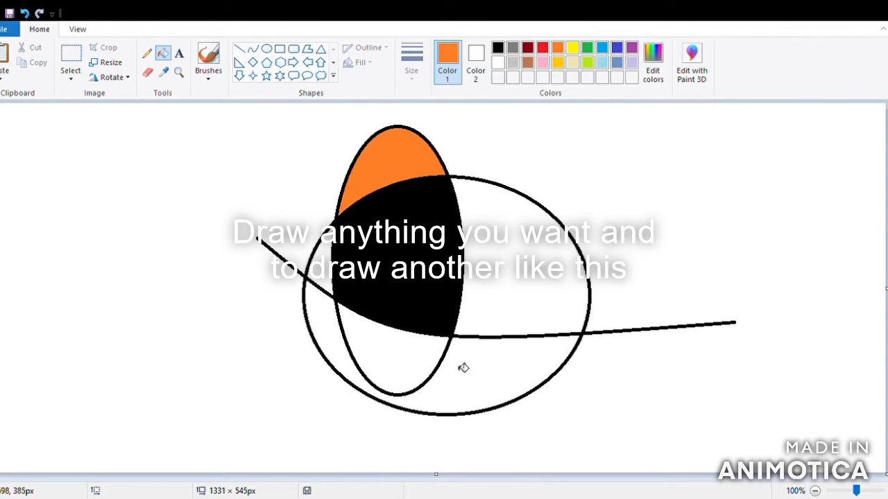
pyautogui.click(490, 307)
pyautogui.click(411, 351)
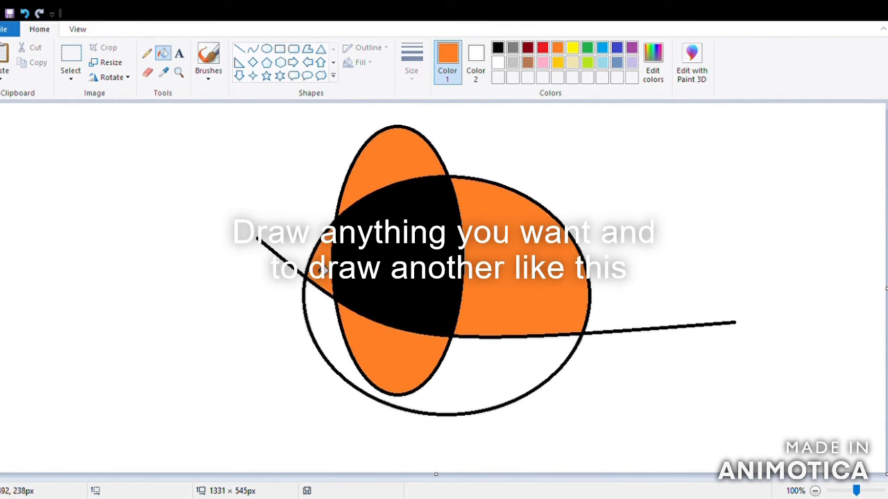
pyautogui.click(329, 337)
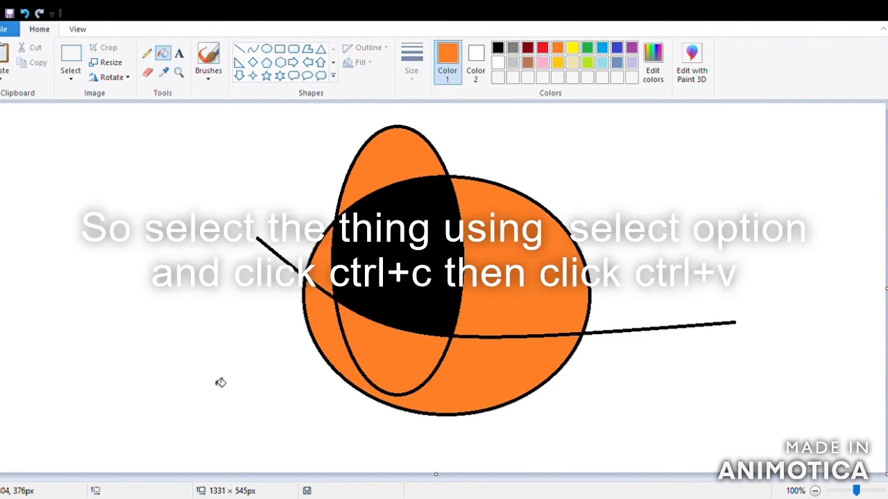
# Step: Select the whole drawing, about 896 × 511 px, paste a copy and move it slightly down and right
pyautogui.click(72, 61)
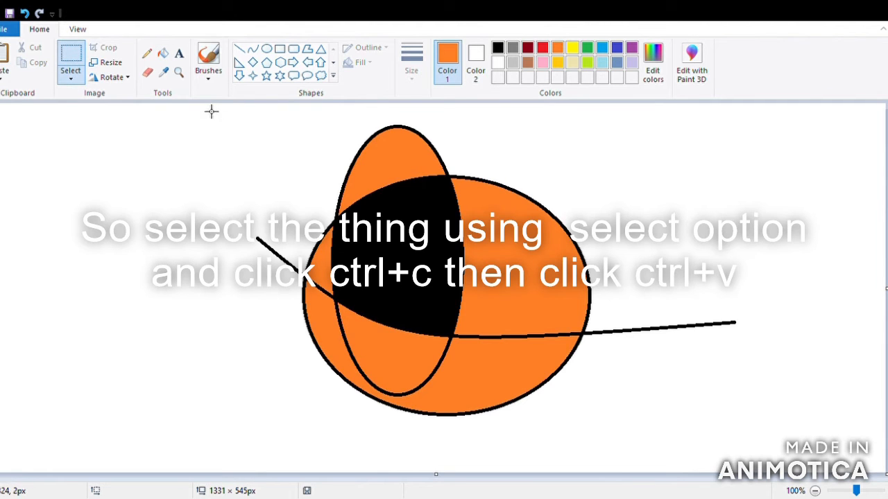
pyautogui.moveTo(206, 108)
pyautogui.mouseDown()
pyautogui.moveTo(752, 455)
pyautogui.moveTo(813, 454)
pyautogui.mouseUp()
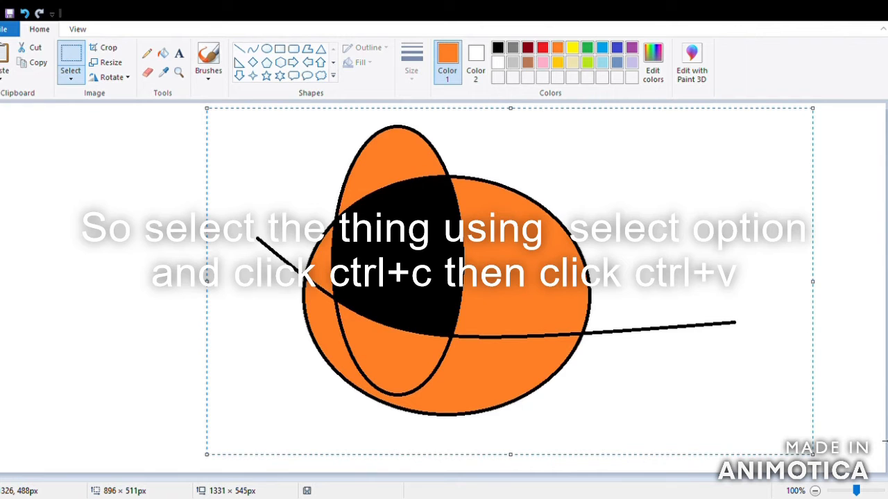
pyautogui.hotkey('ctrl', 'v')
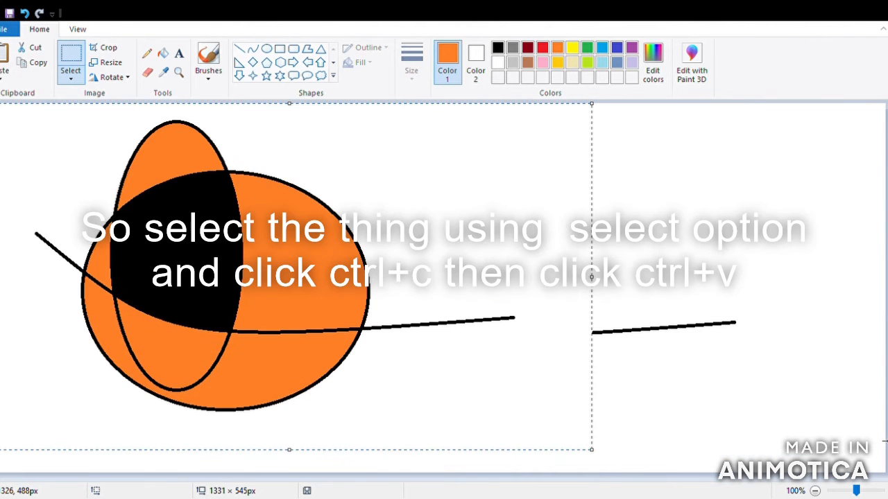
pyautogui.moveTo(432, 316); pyautogui.dragTo(626, 368)
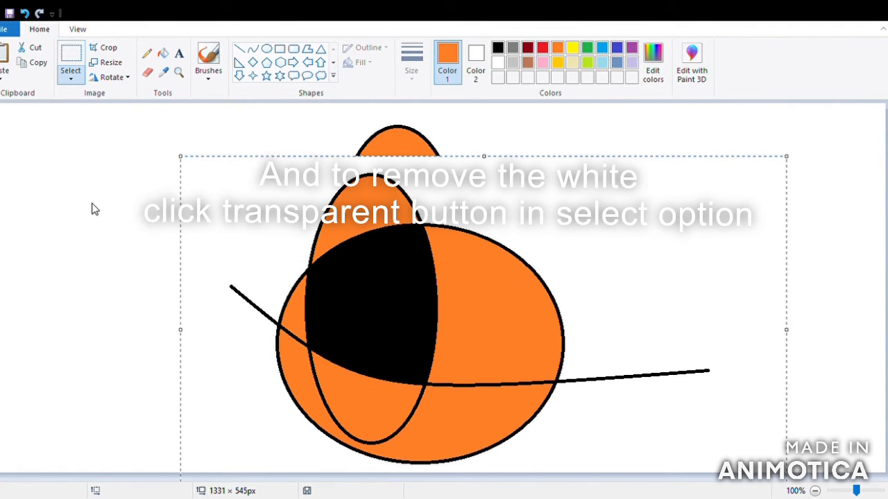
# Step: Move the pasted copy of the drawing up and to the left over the original
pyautogui.moveTo(475, 349); pyautogui.dragTo(303, 322)
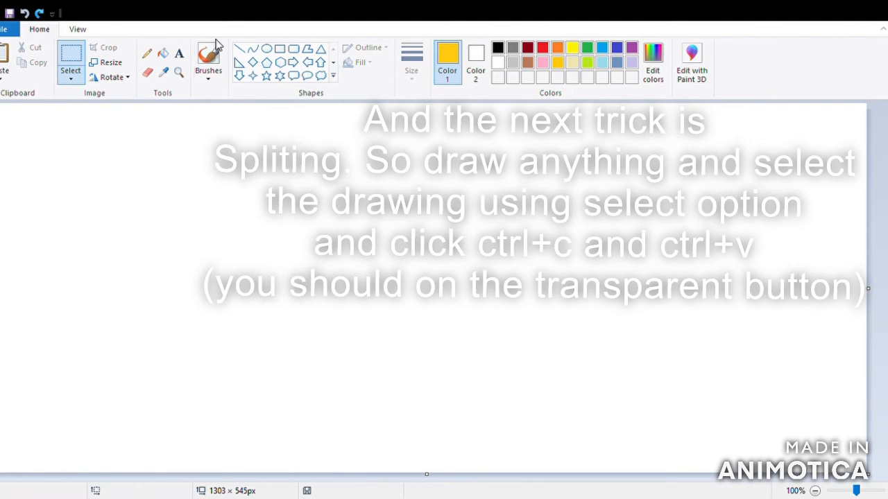
# Step: On a blank canvas, draw a yellow closed blob outline with the brush
pyautogui.click(210, 55)
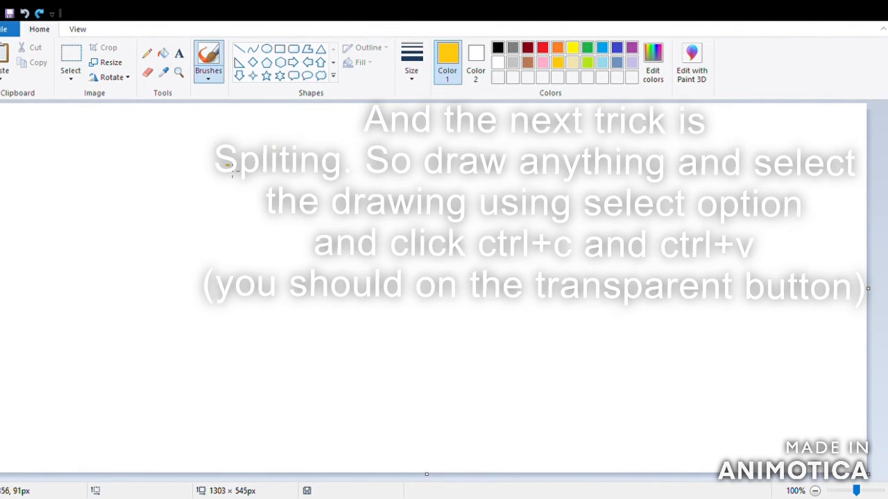
pyautogui.moveTo(223, 194); pyautogui.dragTo(190, 242)
pyautogui.moveTo(235, 225); pyautogui.dragTo(255, 190)
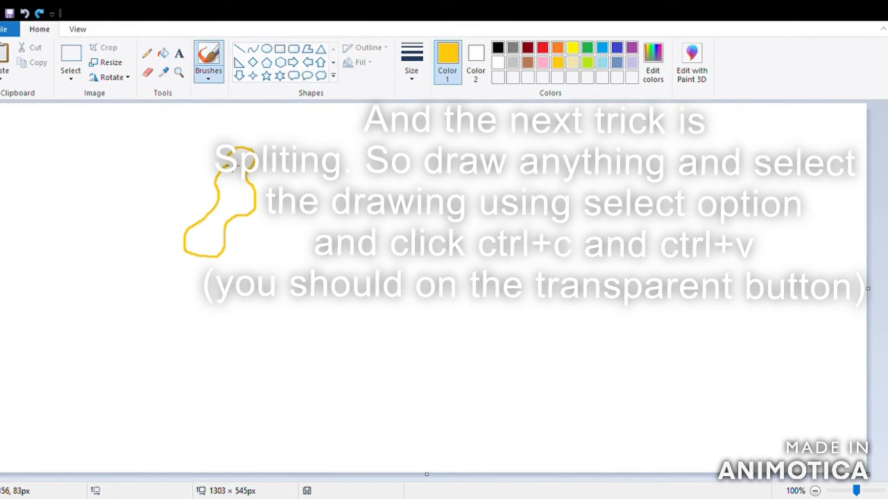
# Step: Fill the inside of the yellow blob with black using the Fill tool
pyautogui.click(163, 55)
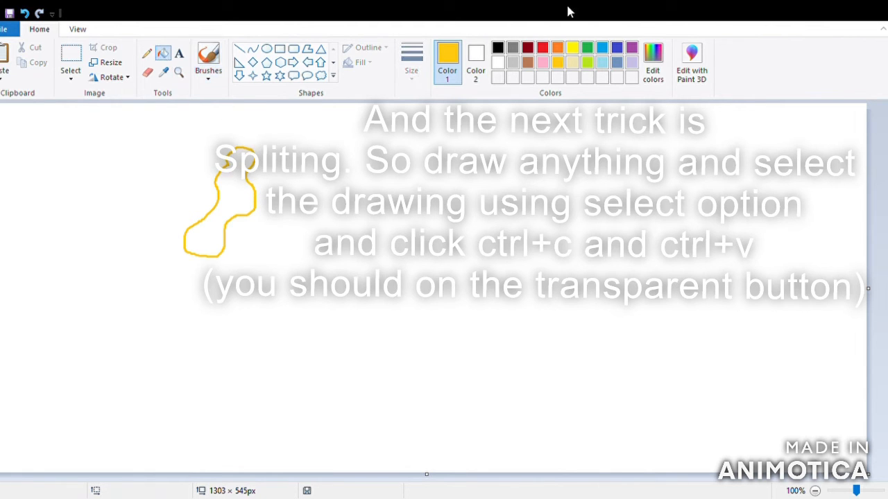
pyautogui.click(497, 47)
pyautogui.click(244, 194)
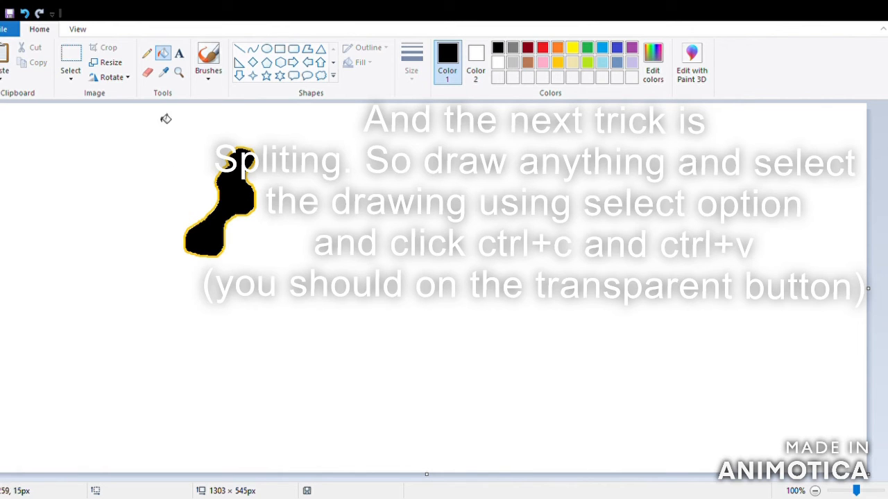
# Step: Select the blob in a box about 270 × 307 px and move it around, stamping a trail of copies across the canvas
pyautogui.click(70, 56)
pyautogui.moveTo(141, 118); pyautogui.dragTo(329, 330)
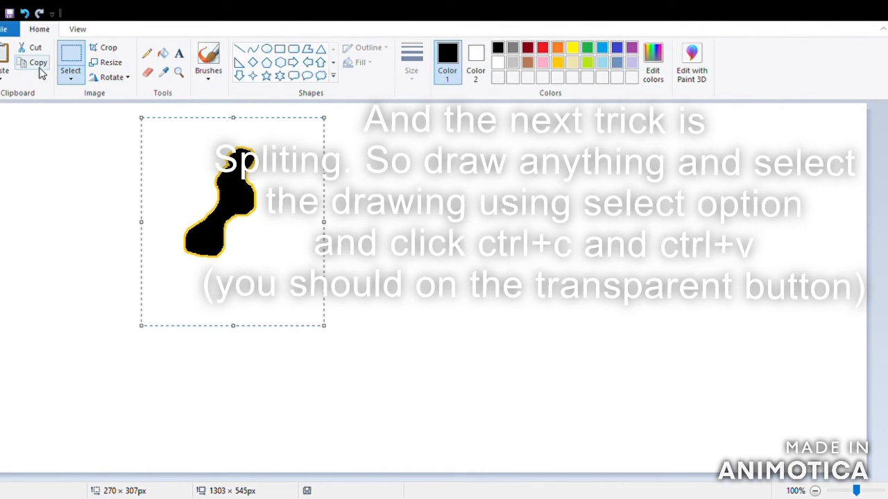
pyautogui.moveTo(201, 194)
pyautogui.mouseDown()
pyautogui.moveTo(265, 208)
pyautogui.moveTo(359, 316)
pyautogui.moveTo(569, 311)
pyautogui.moveTo(164, 301)
pyautogui.moveTo(108, 139)
pyautogui.moveTo(360, 379)
pyautogui.moveTo(340, 298)
pyautogui.moveTo(90, 264)
pyautogui.moveTo(258, 371)
pyautogui.moveTo(355, 192)
pyautogui.moveTo(591, 263)
pyautogui.moveTo(229, 192)
pyautogui.moveTo(105, 196)
pyautogui.moveTo(201, 340)
pyautogui.moveTo(277, 250)
pyautogui.moveTo(458, 191)
pyautogui.moveTo(396, 177)
pyautogui.moveTo(338, 255)
pyautogui.moveTo(430, 187)
pyautogui.moveTo(660, 370)
pyautogui.moveTo(360, 163)
pyautogui.moveTo(492, 222)
pyautogui.moveTo(870, 128)
pyautogui.moveTo(864, 120)
pyautogui.moveTo(480, 442)
pyautogui.moveTo(216, 271)
pyautogui.moveTo(469, 347)
pyautogui.moveTo(527, 431)
pyautogui.moveTo(497, 421)
pyautogui.mouseUp()
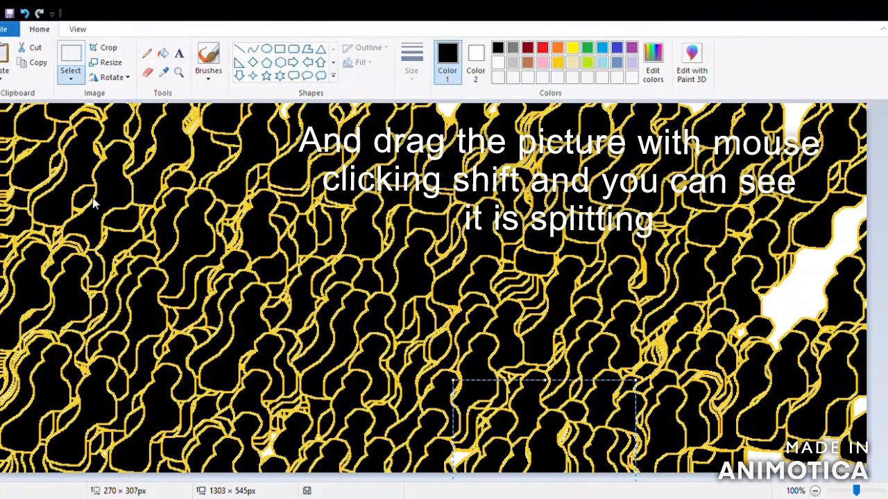
pyautogui.moveTo(531, 428)
pyautogui.mouseDown()
pyautogui.moveTo(79, 233)
pyautogui.moveTo(832, 323)
pyautogui.moveTo(818, 293)
pyautogui.moveTo(631, 309)
pyautogui.moveTo(443, 196)
pyautogui.mouseUp()
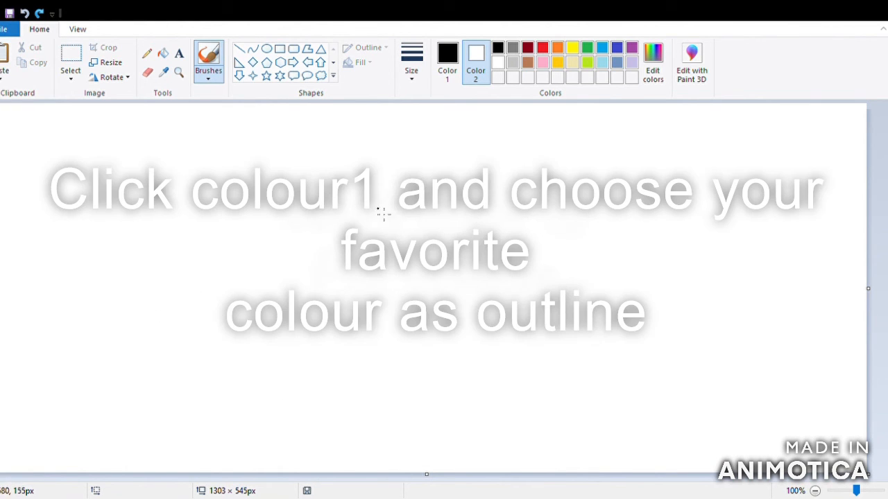
# Step: Set colour 1 to purple and colour 2 to gold, and choose the Ellipse shape
pyautogui.click(447, 65)
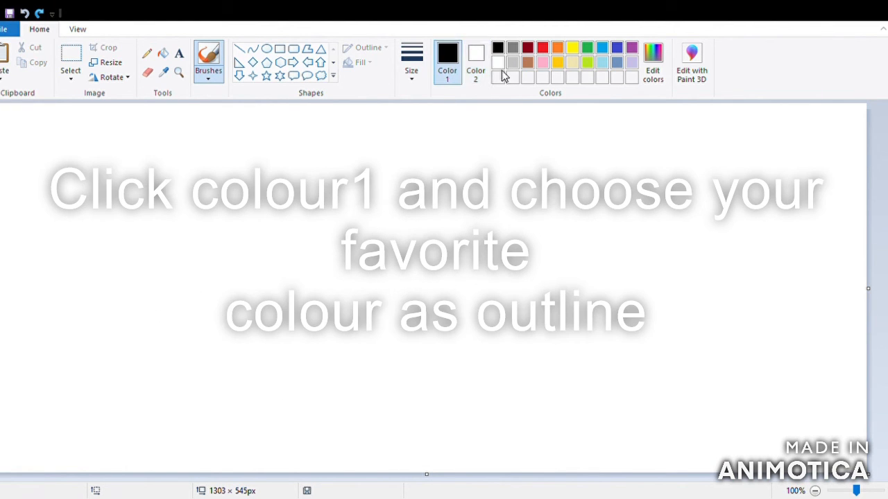
pyautogui.click(631, 49)
pyautogui.click(476, 61)
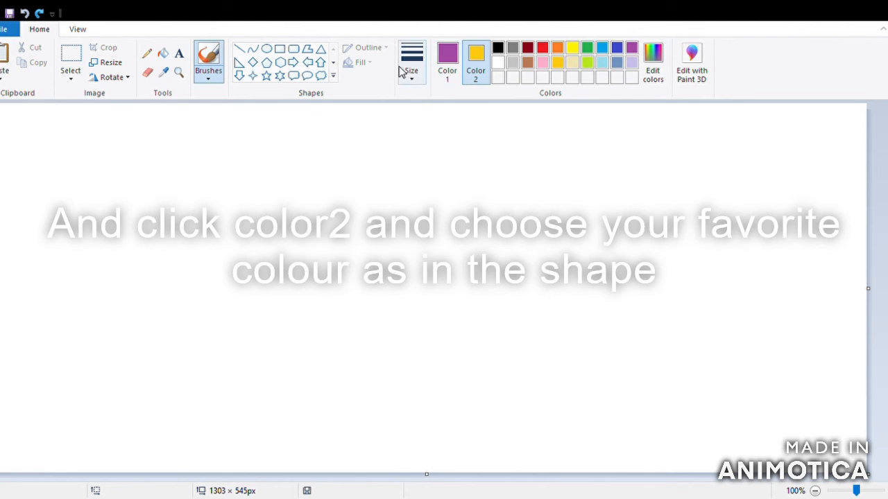
pyautogui.click(269, 52)
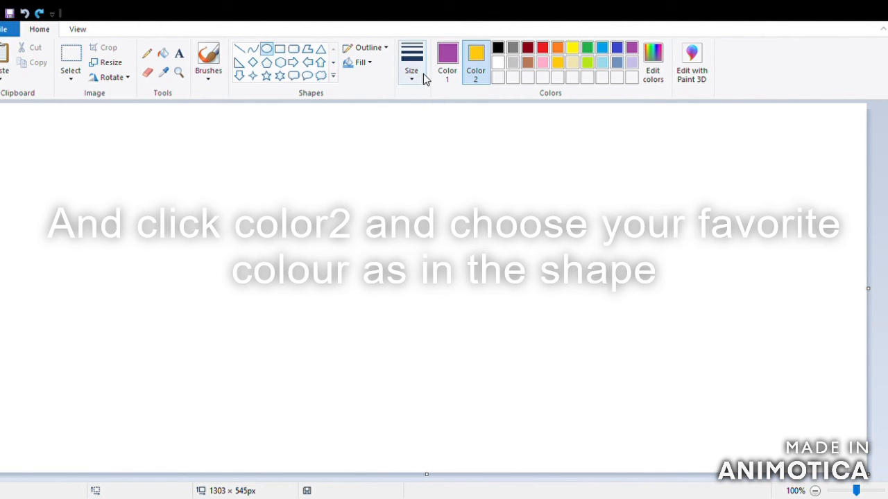